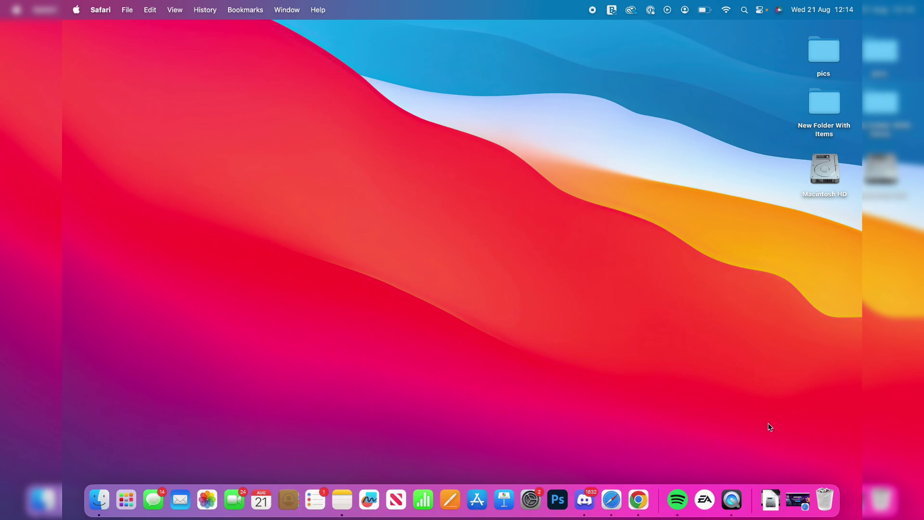
# Download the BlueStacks X installer from the bluestacks.com page in Safari and check its progress.
pyautogui.click(797, 500)
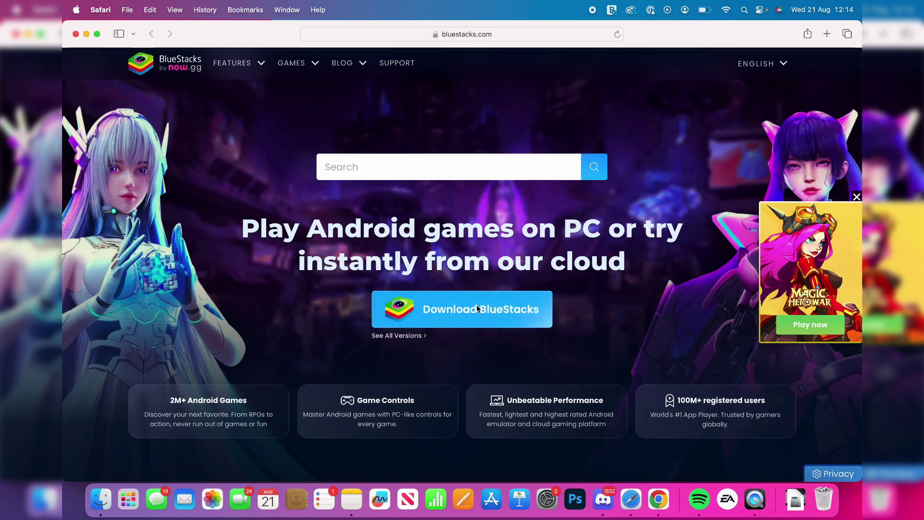
pyautogui.click(462, 311)
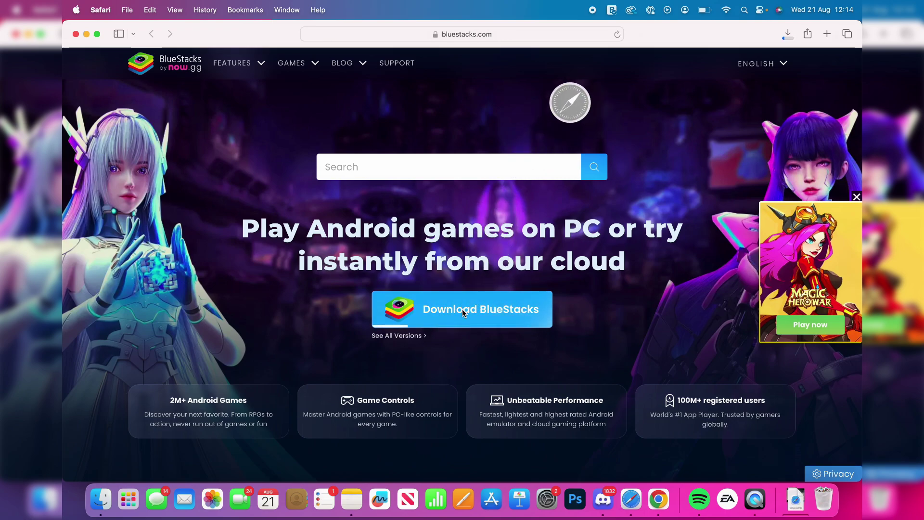
pyautogui.click(788, 36)
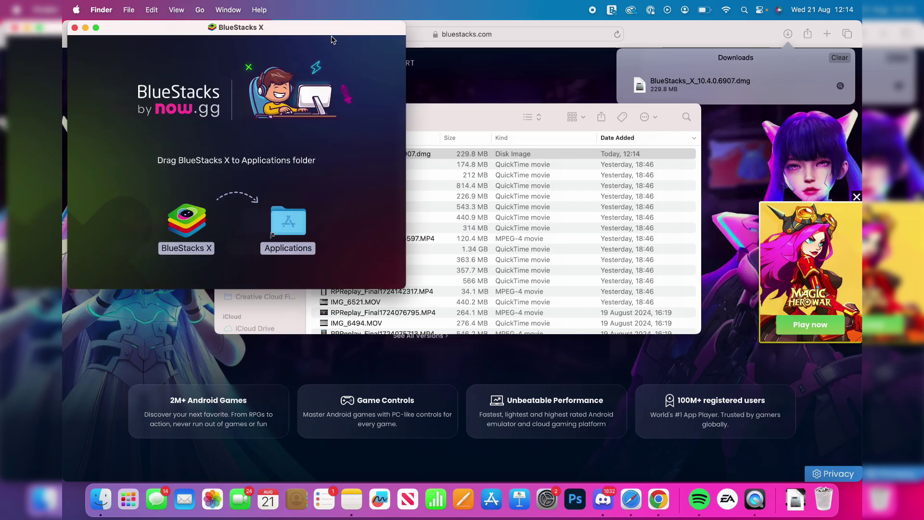
# Move the installer window to the centre and drag BlueStacks X onto Applications.
pyautogui.moveTo(332, 33); pyautogui.dragTo(552, 95)
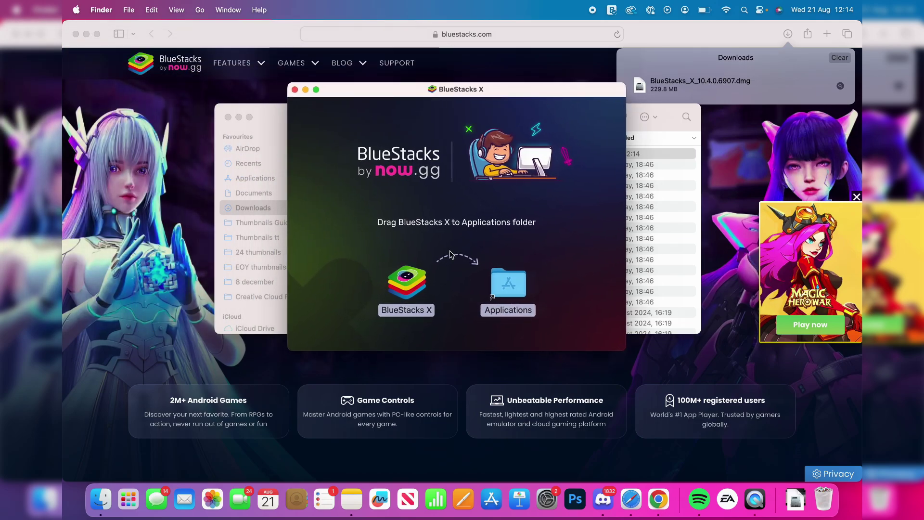
pyautogui.moveTo(408, 289); pyautogui.dragTo(515, 288)
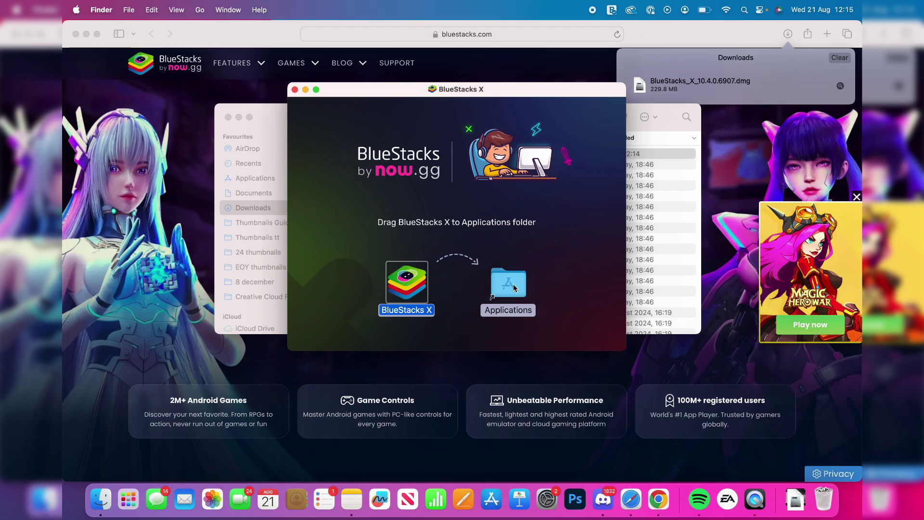
# Launch BlueStacks X from the Applications folder and confirm opening the downloaded app.
pyautogui.click(262, 114)
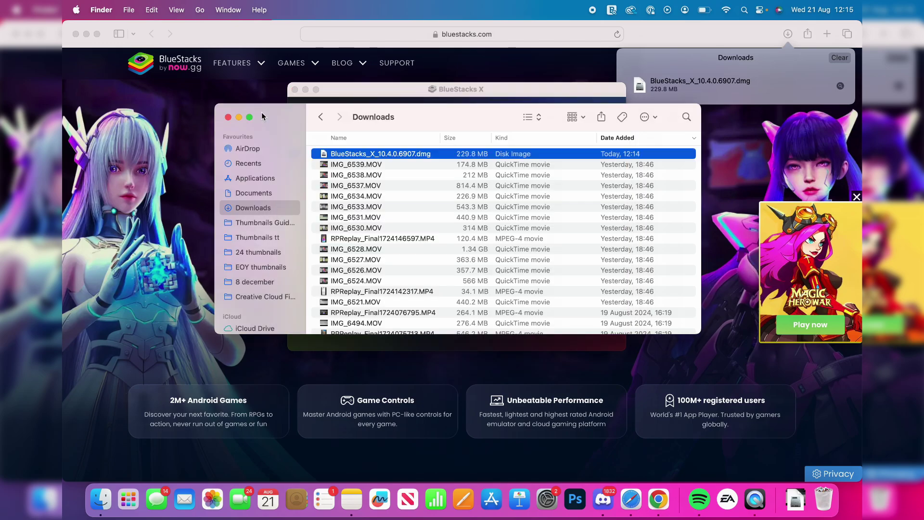
pyautogui.click(244, 179)
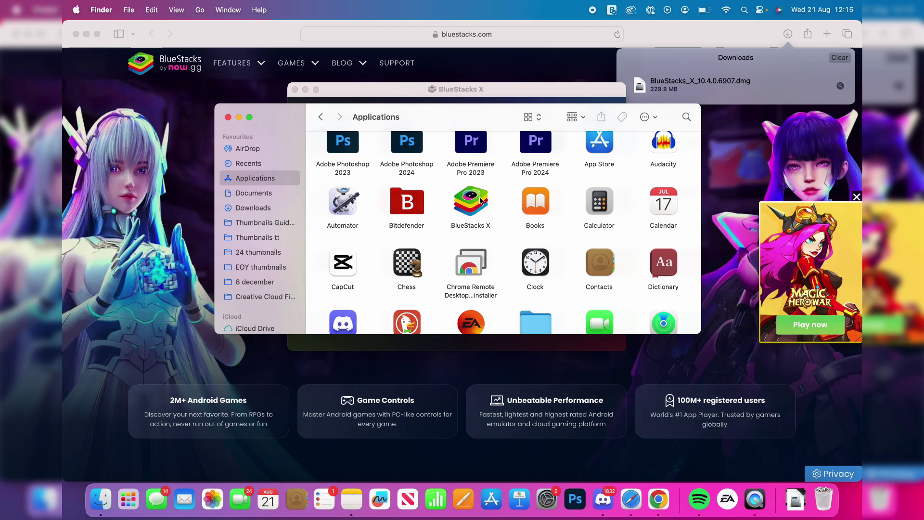
pyautogui.scroll(3, 476, 217)
pyautogui.doubleClick(466, 237)
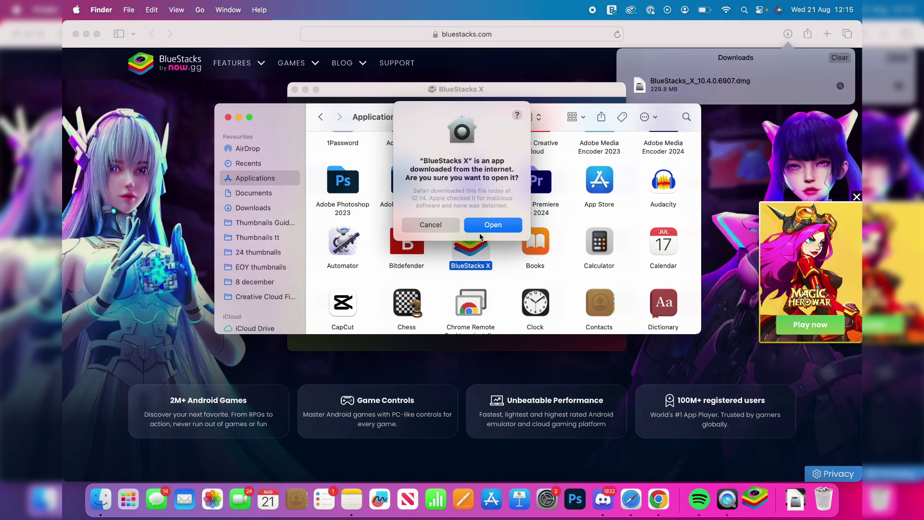
pyautogui.click(496, 230)
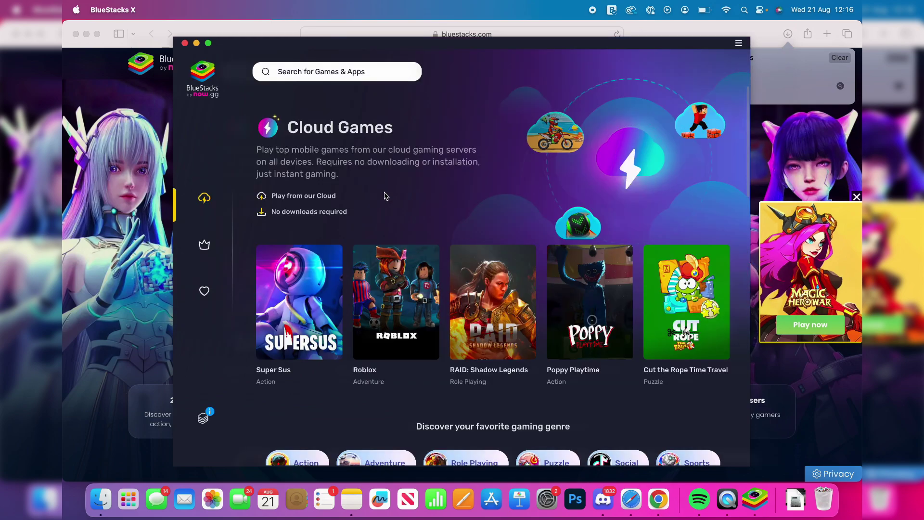
pyautogui.scroll(-3, 385, 196)
pyautogui.scroll(-3, 385, 195)
pyautogui.scroll(-1, 385, 196)
pyautogui.scroll(-2, 385, 196)
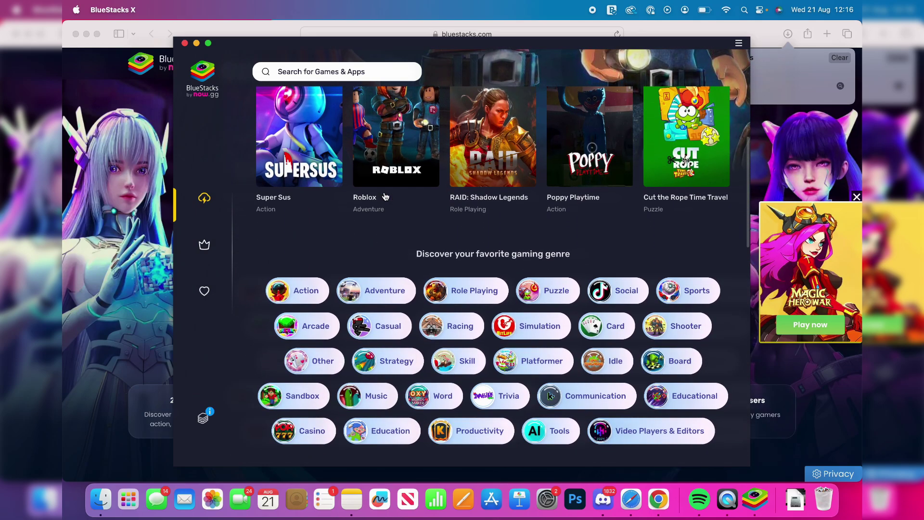
# Open the Cut the Rope Time Travel tile from the featured Cloud Games.
pyautogui.click(691, 143)
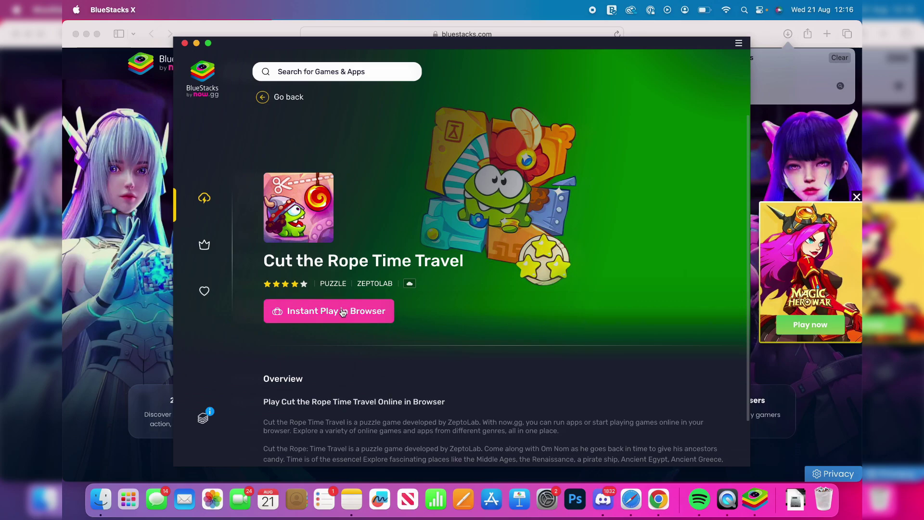